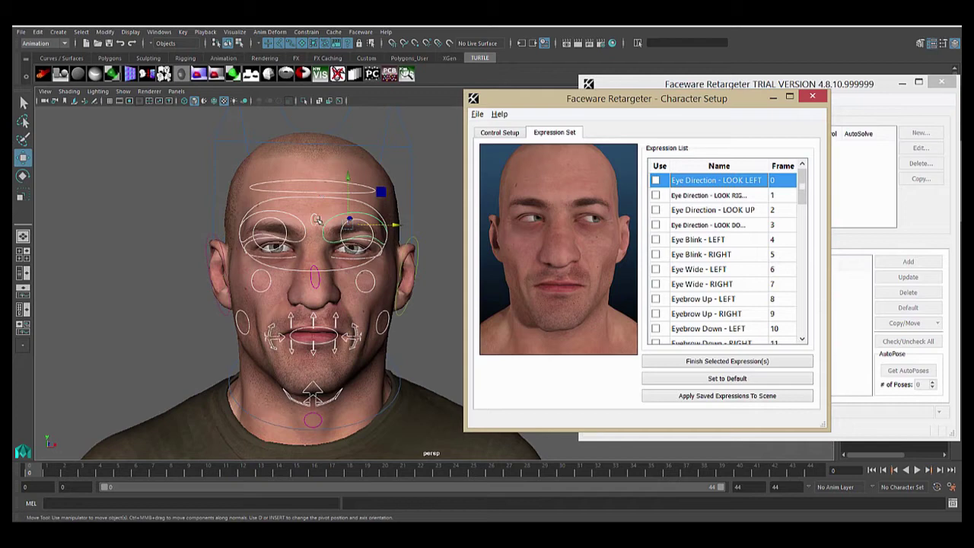
Browse the Eyes and Brows rig controls, then return to the expression list
left_click(492, 134)
left_click(556, 204)
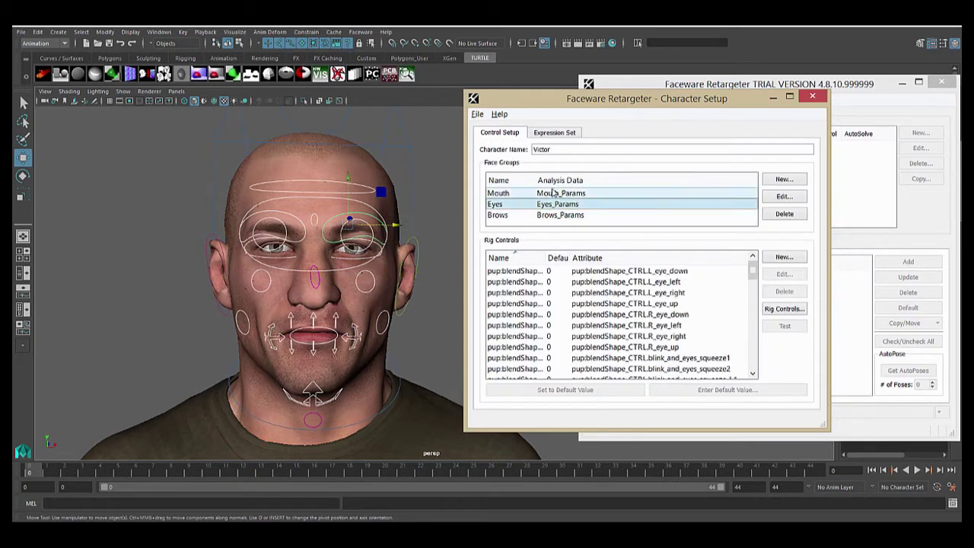
left_click(557, 216)
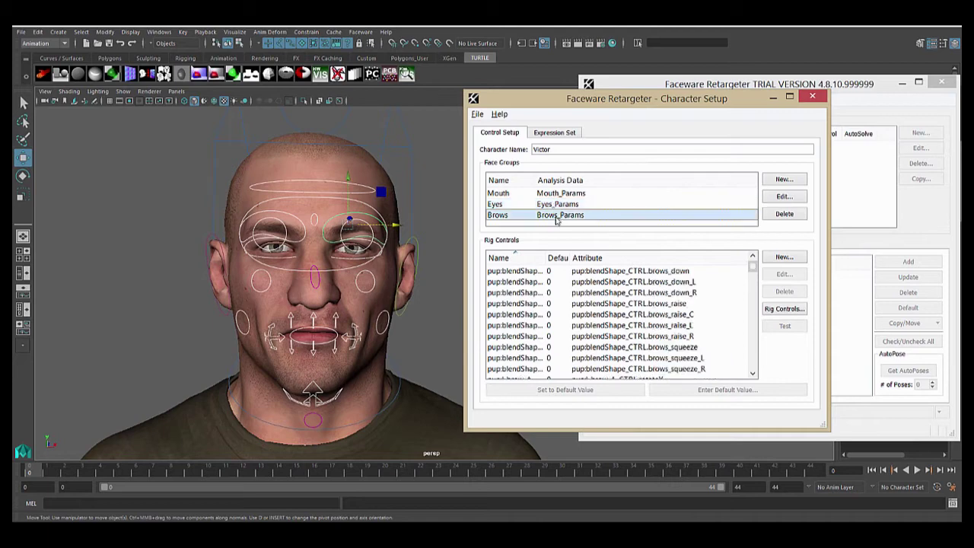
left_click(546, 132)
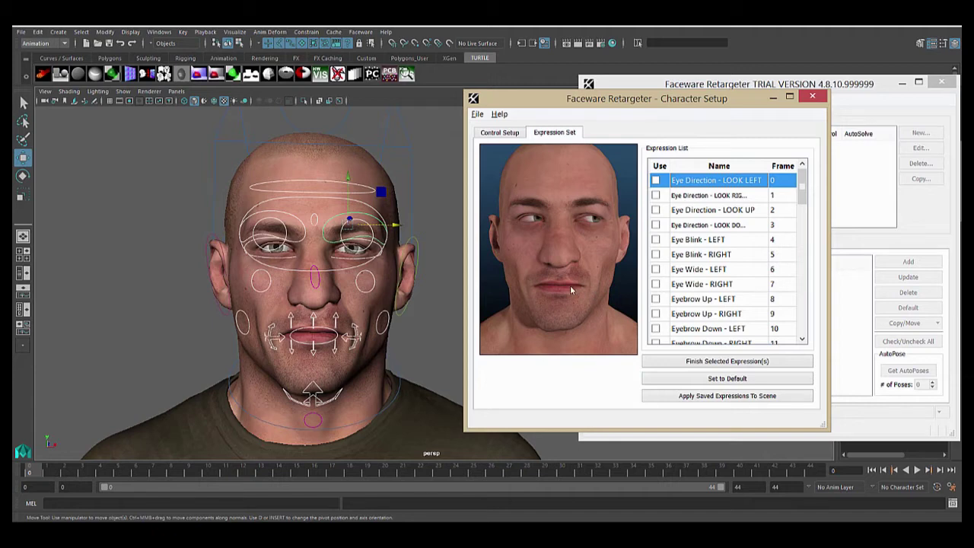
left_click(506, 137)
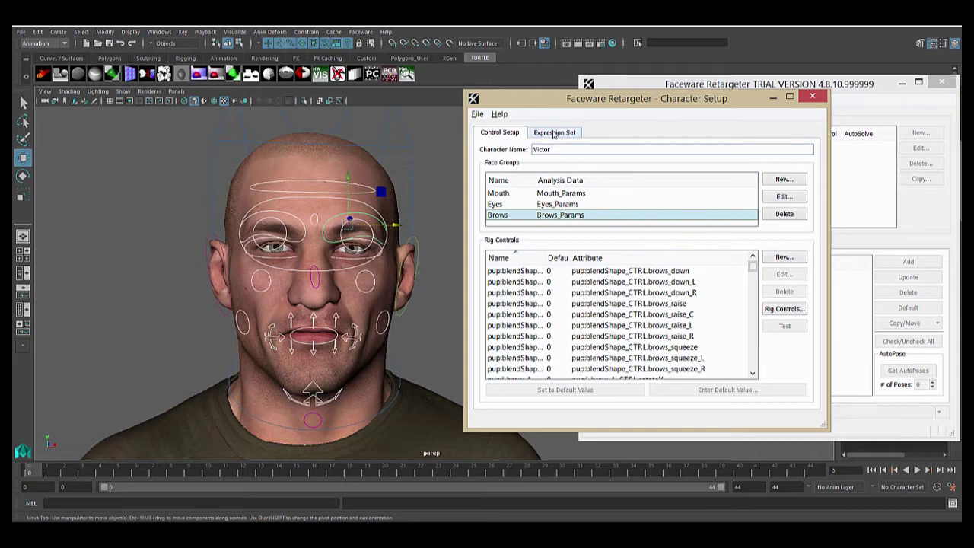
left_click(553, 132)
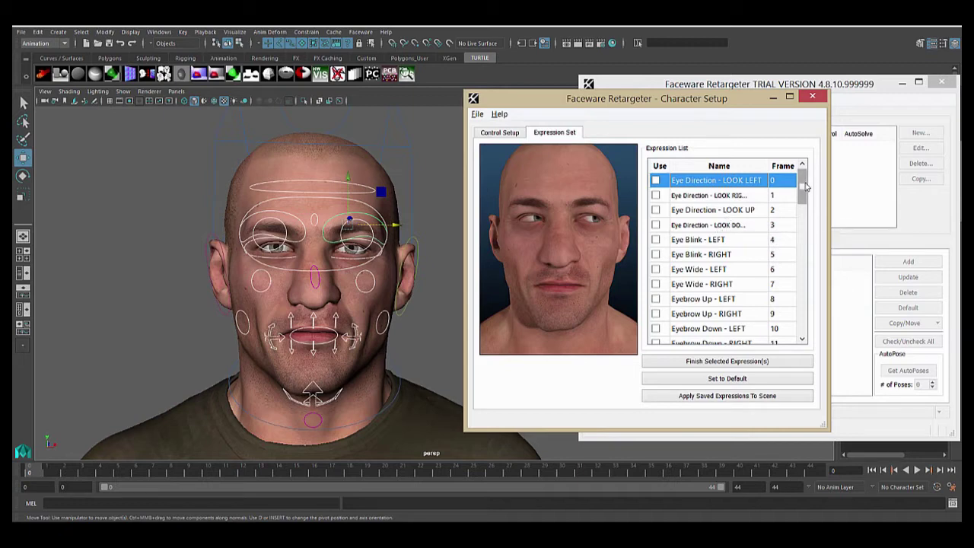
left_click_drag(805, 187, 806, 156)
Step Maya's timeline from frame 0 through frames 2, 12, 13, 14, 15 to 16
left_click(37, 475)
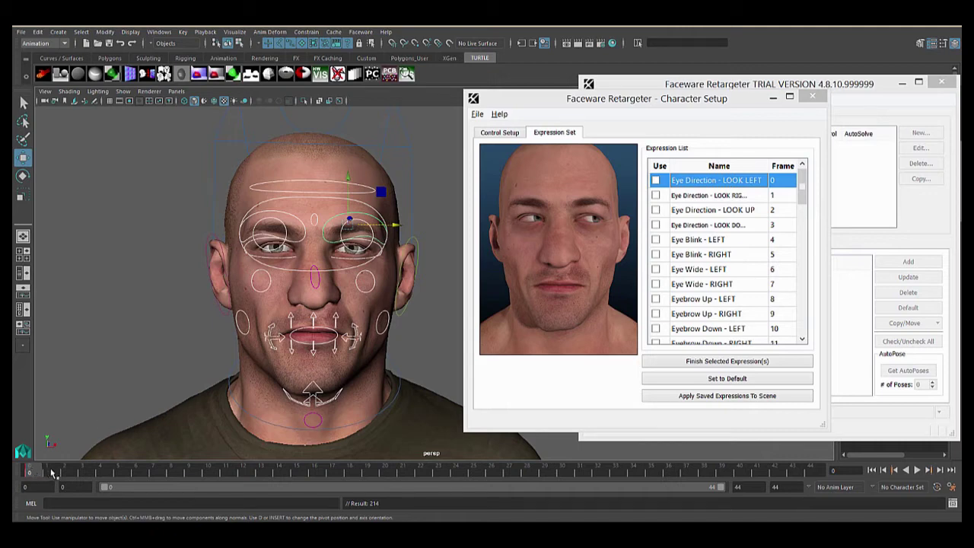
left_click_drag(53, 472, 229, 473)
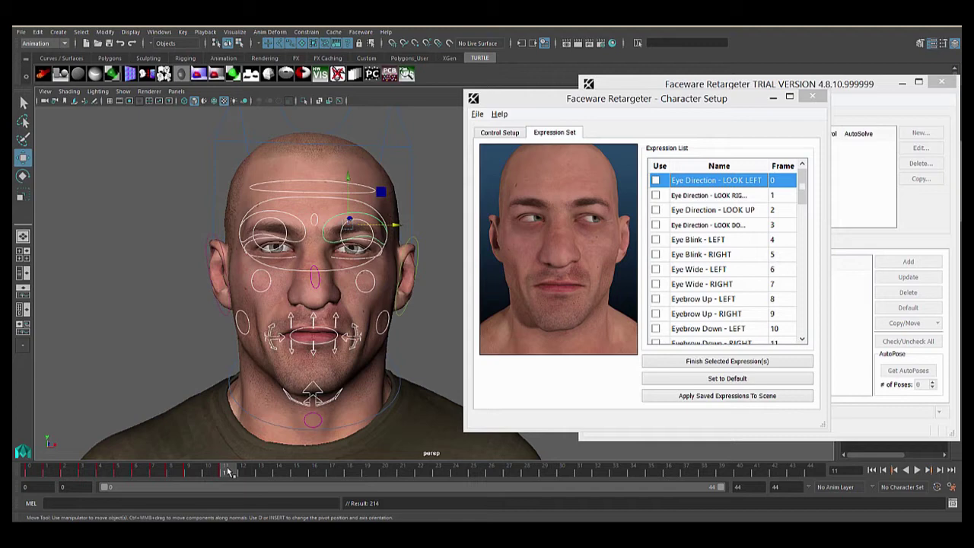
left_click(244, 473)
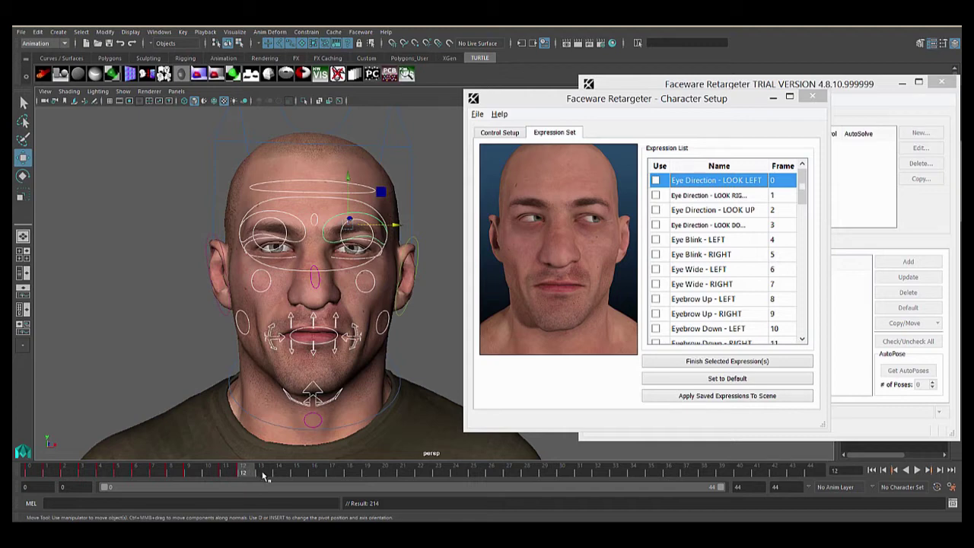
left_click(264, 475)
left_click(282, 474)
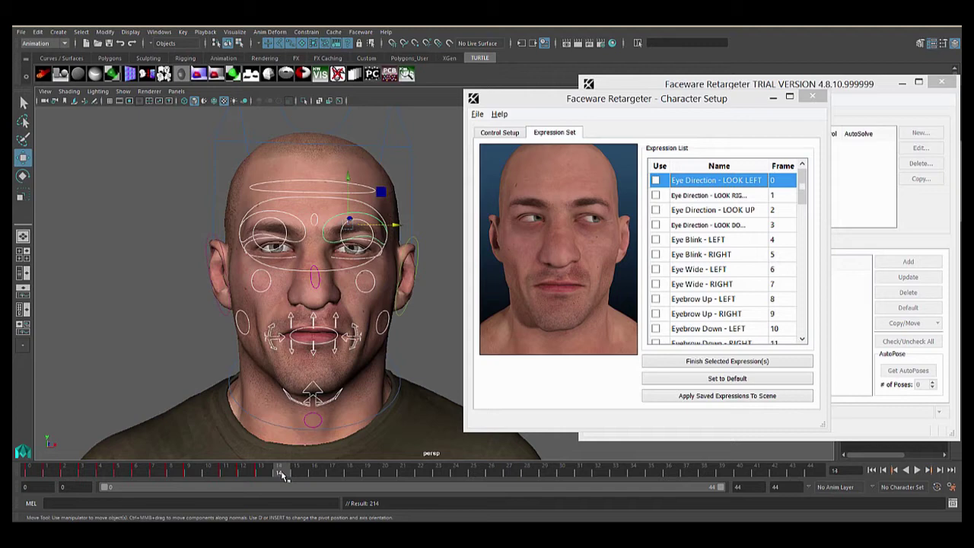
left_click(300, 473)
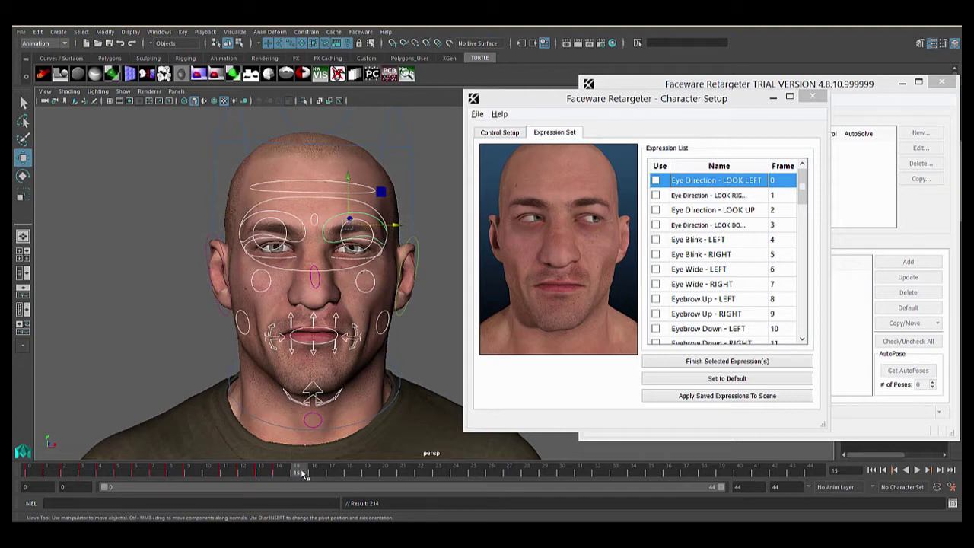
left_click(315, 474)
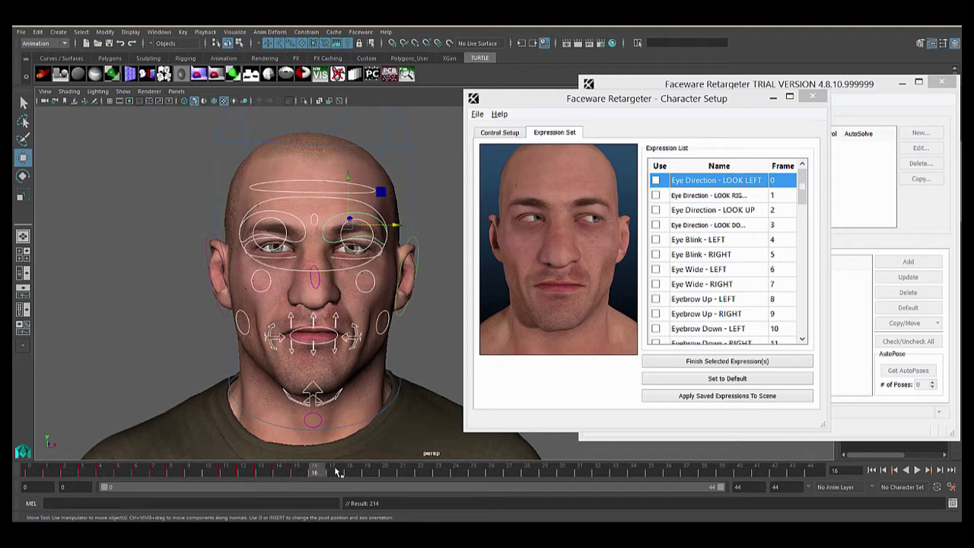
Continue stepping the timeline frame by frame from 17 to 26, then advance to frame 30
left_click(338, 473)
left_click(344, 474)
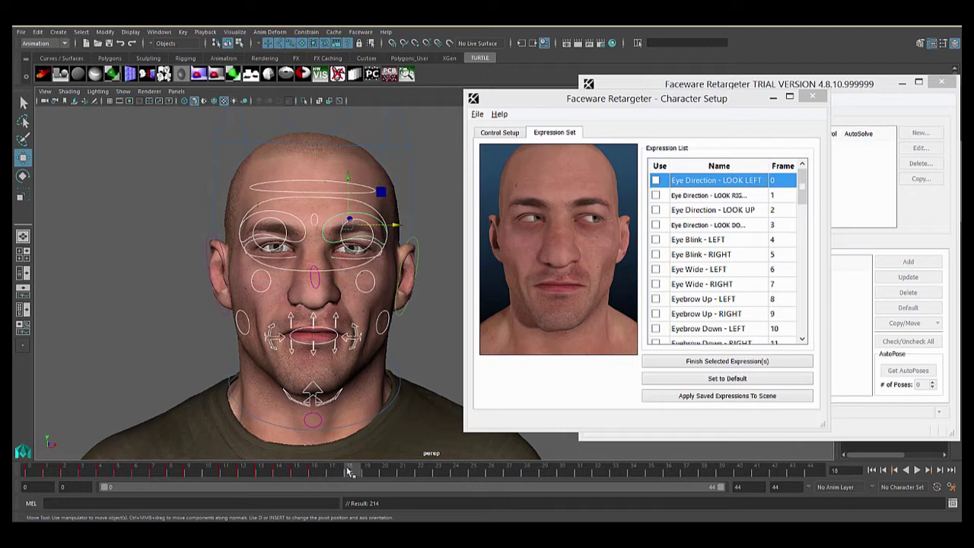
left_click(369, 473)
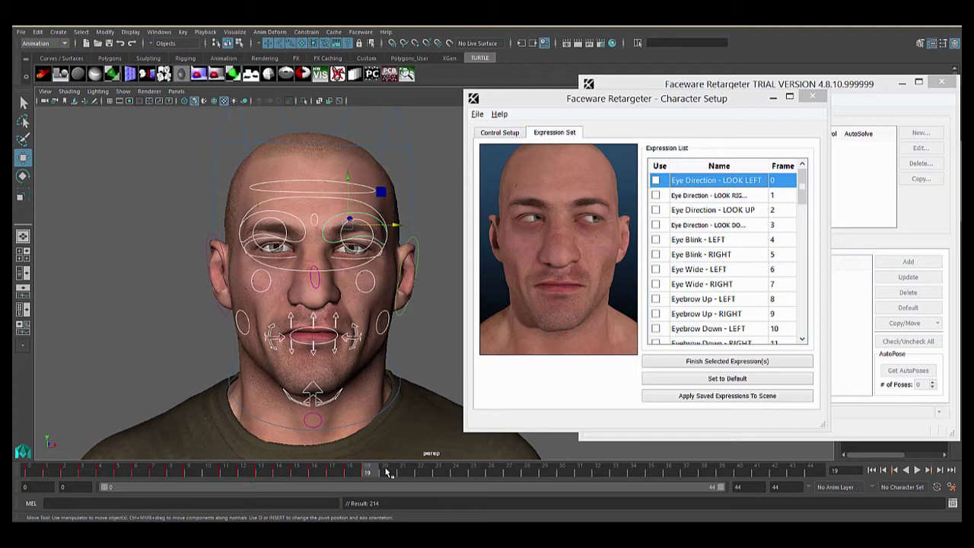
left_click(385, 473)
left_click(404, 474)
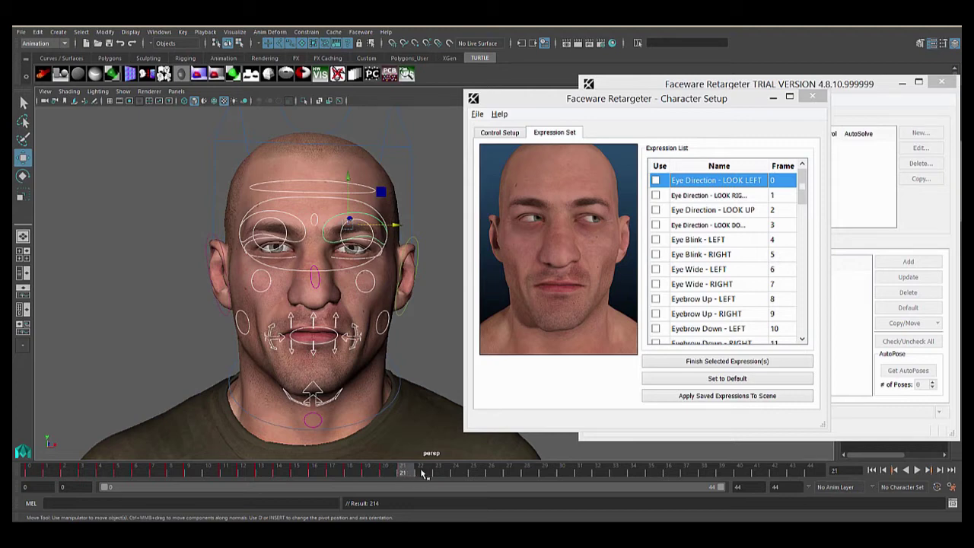
left_click(408, 474)
left_click(439, 474)
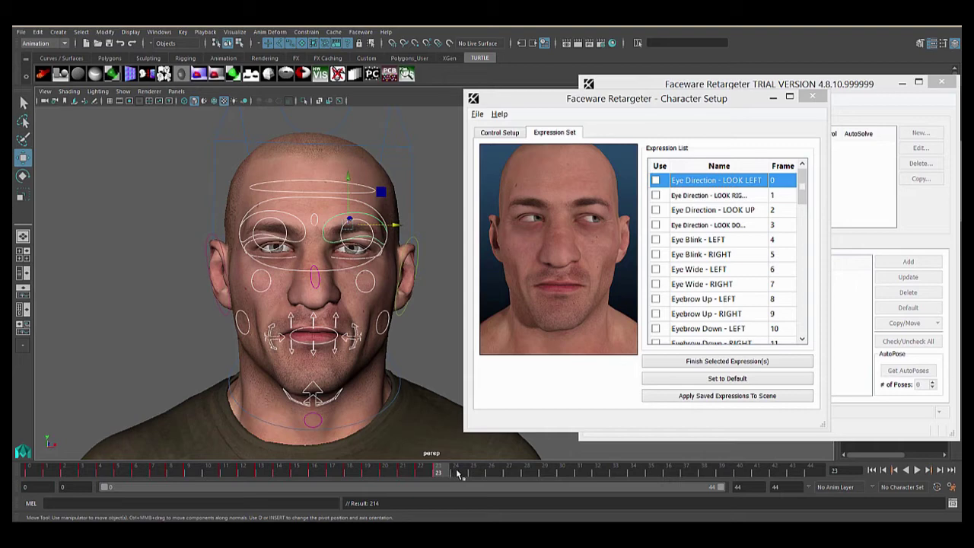
left_click(456, 474)
left_click(475, 473)
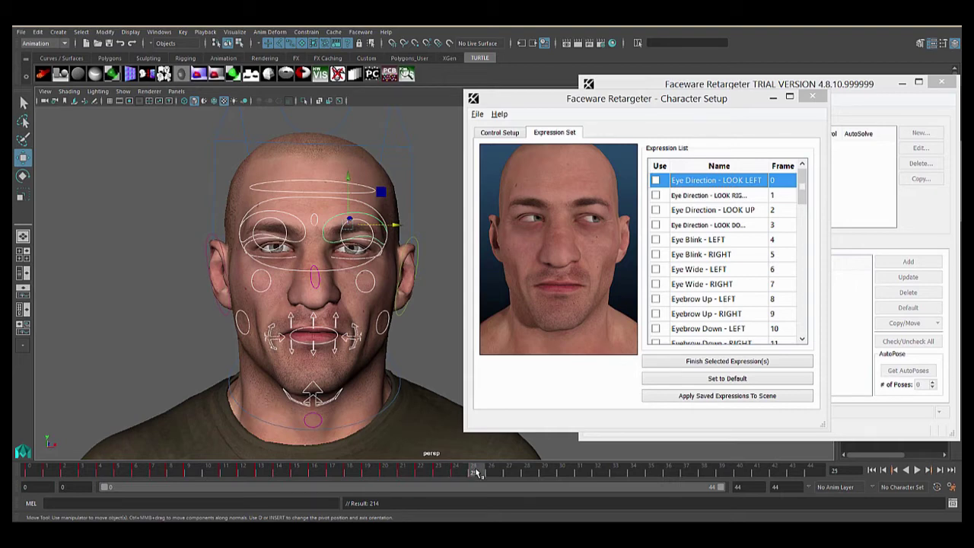
left_click(493, 473)
left_click_drag(509, 473, 814, 472)
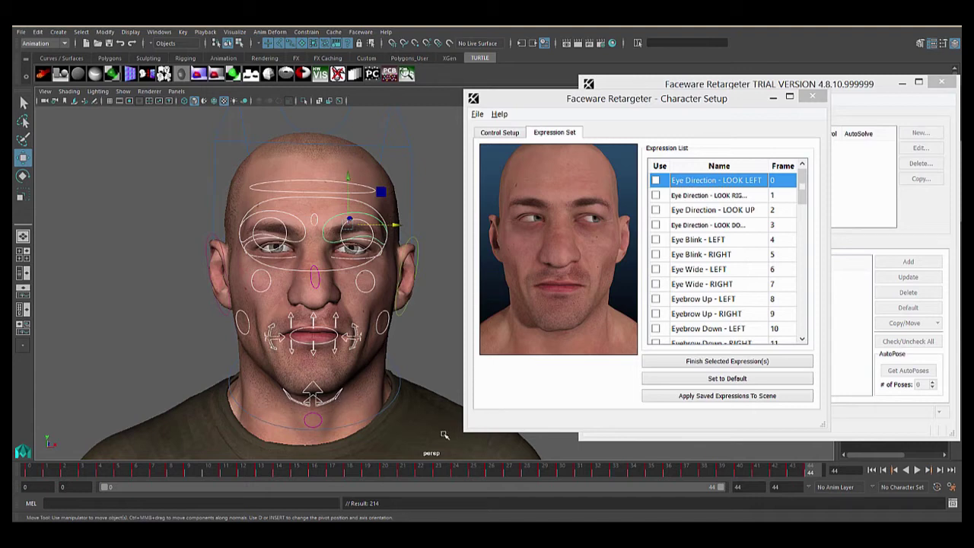
Set the timeline to frame 0, preview Eye Wide - RIGHT, then reselect Eye Direction - LOOK LEFT
left_click(32, 472)
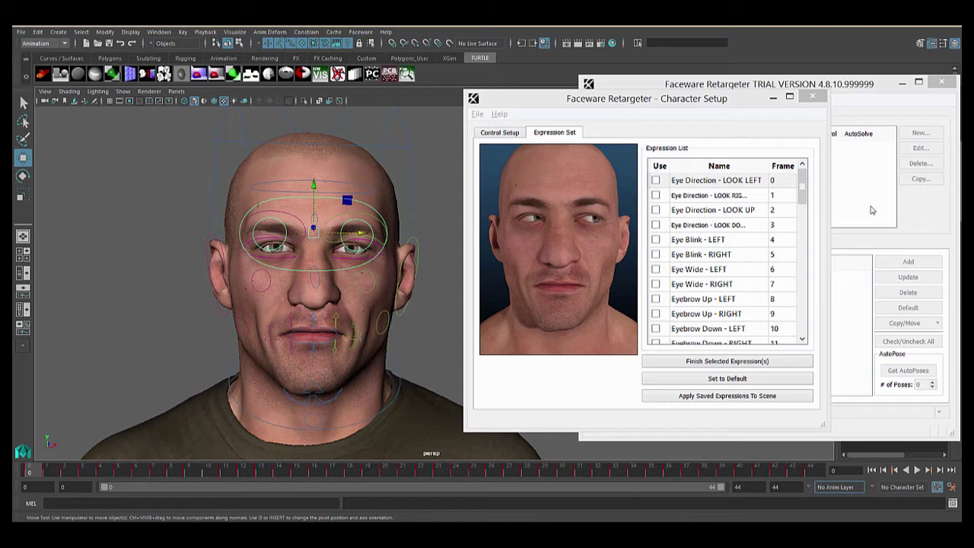
left_click(690, 183)
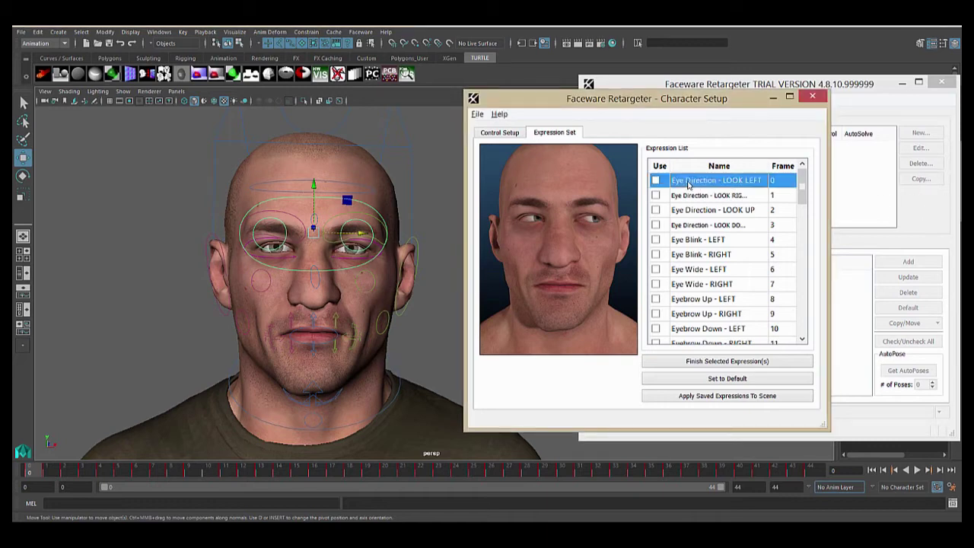
left_click(708, 289)
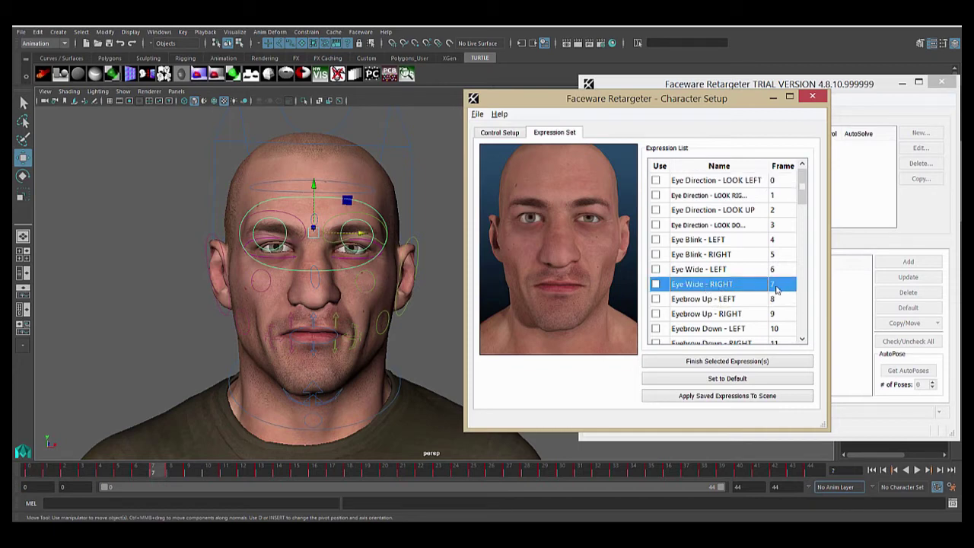
left_click(743, 181)
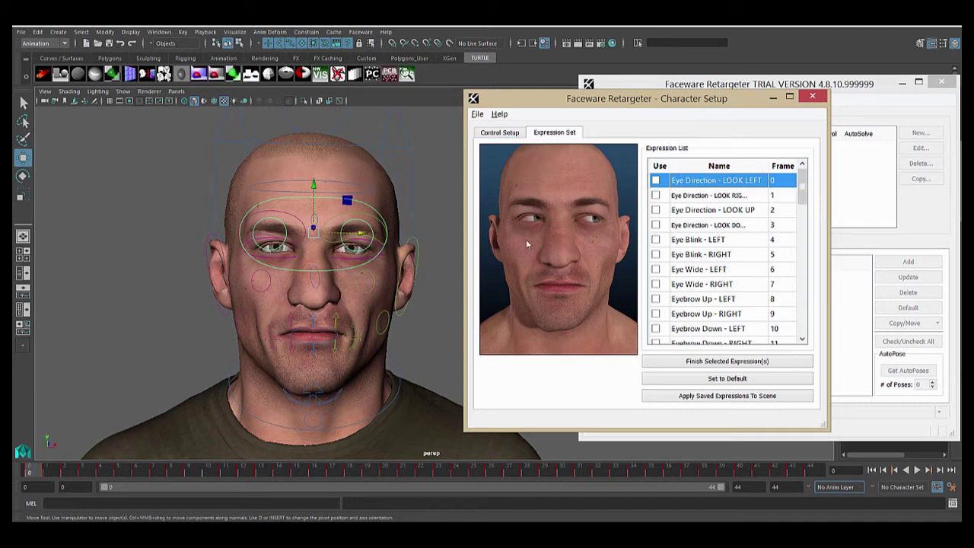
Preview LOOK UP, Blink LEFT and Wide LEFT, then pose Victor looking left and finish LOOK LEFT
left_click(705, 217)
left_click(712, 240)
left_click(716, 267)
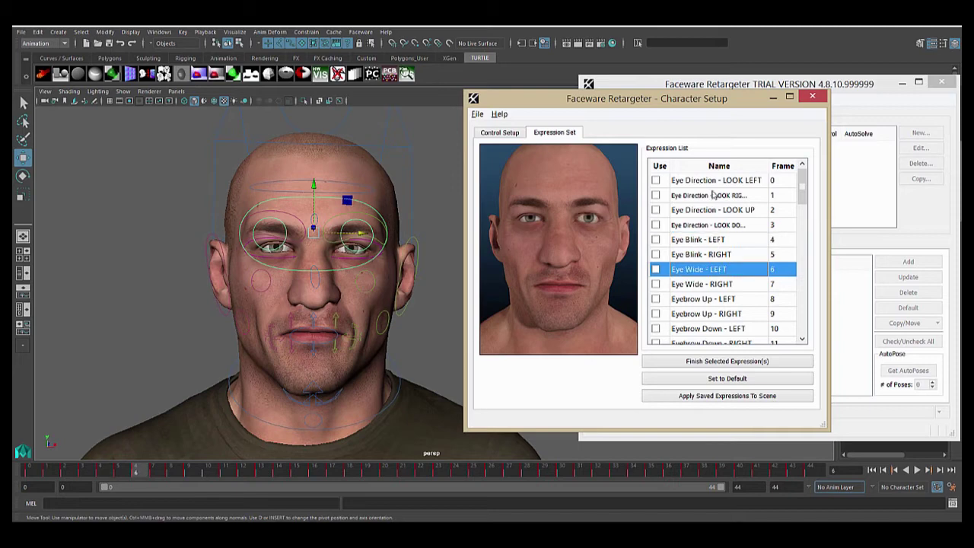
left_click(714, 182)
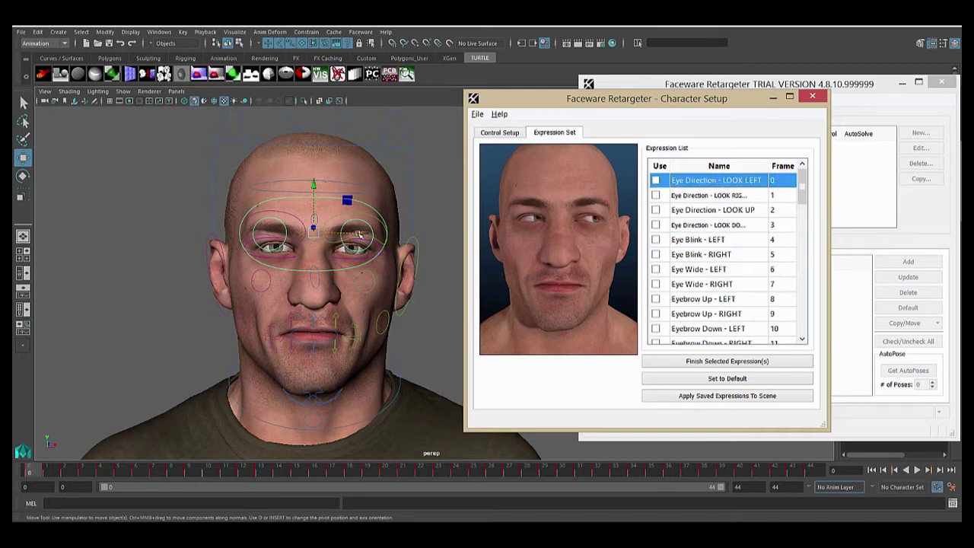
left_click_drag(362, 232, 482, 237)
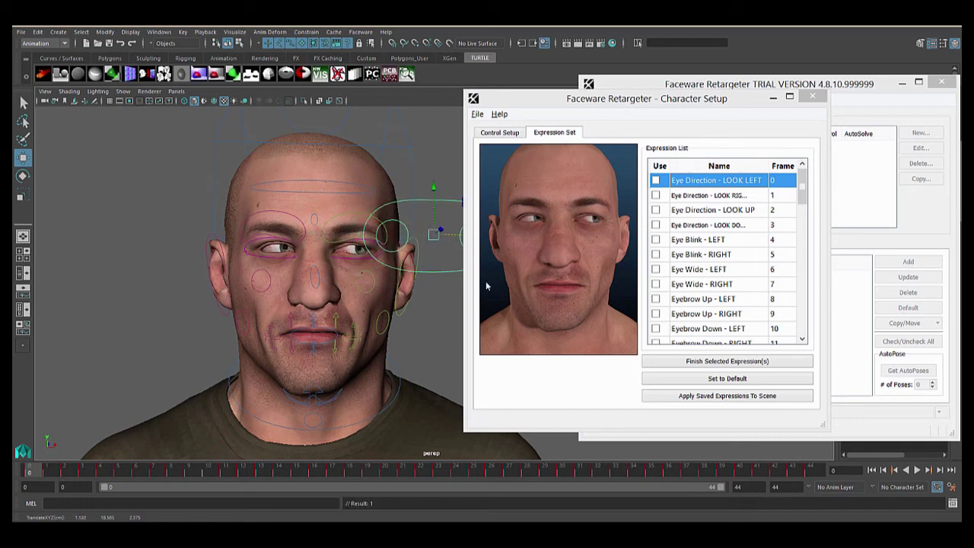
left_click(706, 362)
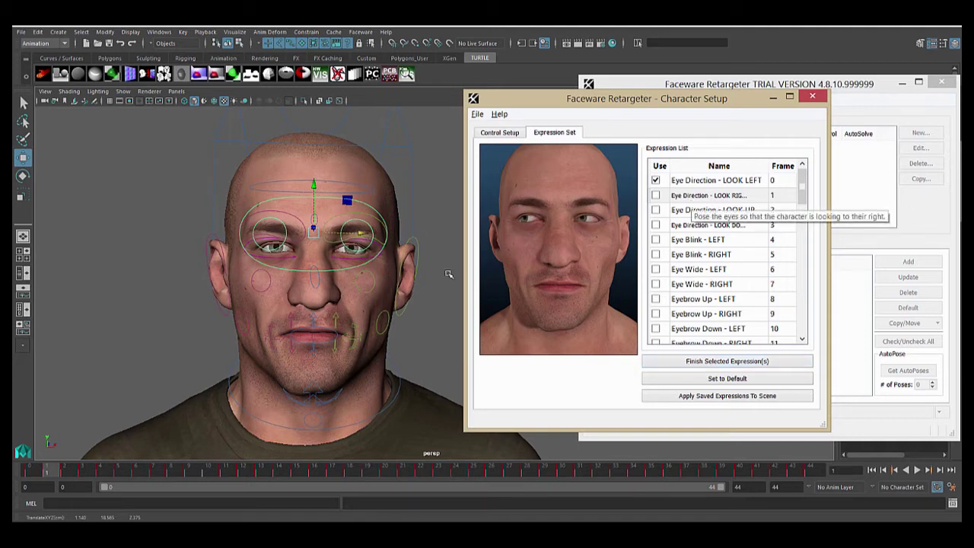
Drag the eye-look control to turn Victor's eyes sideways the other way
left_click(362, 234)
left_click_drag(361, 234, 261, 236)
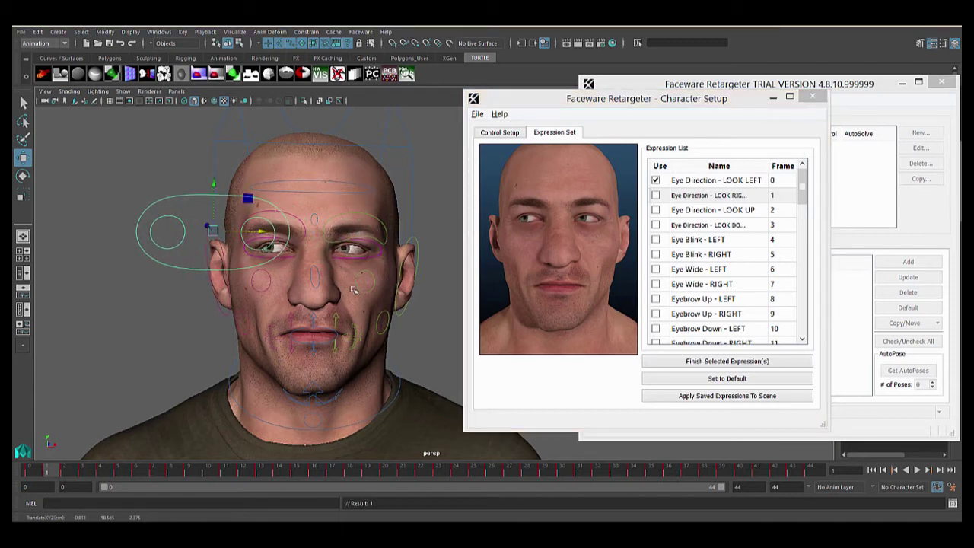
left_click(735, 362)
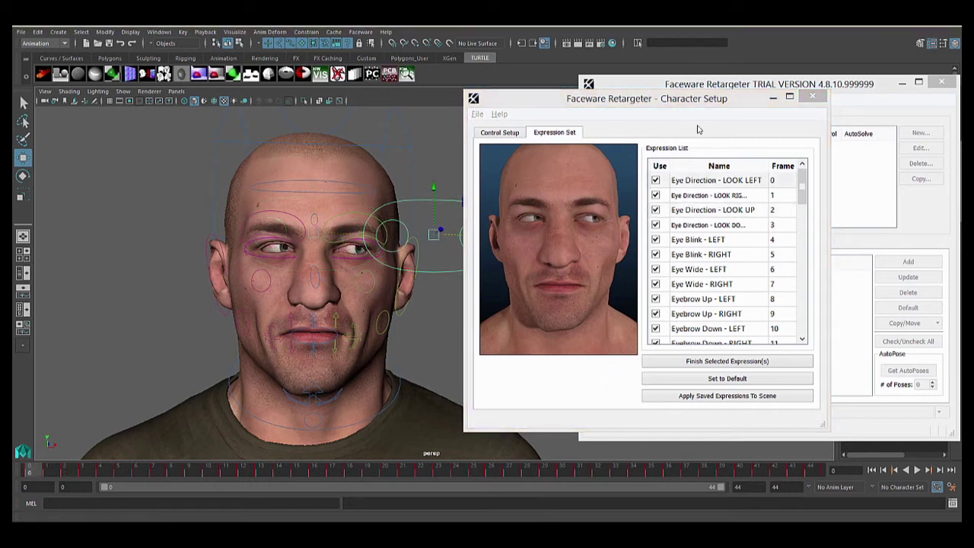
Starting at Eye Direction - LOOK LEFT, arrow through the expressions to Upper Lip Down - LEFT
left_click(716, 183)
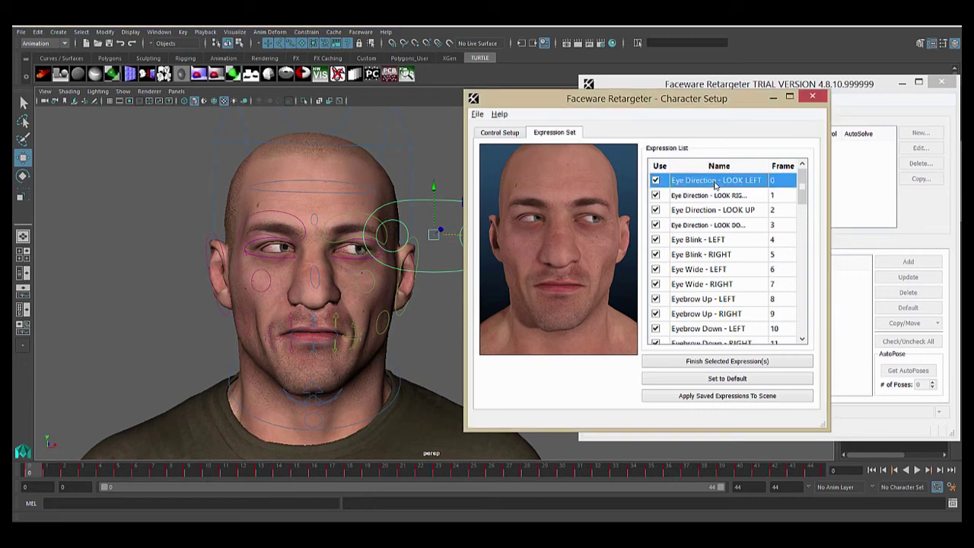
key("Down")
key("Down")
key("Down")
key("Down")
key("Down")
key("Down")
key("Down")
key("Down")
key("Down")
key("Down")
key("Down")
key("Down")
key("Down")
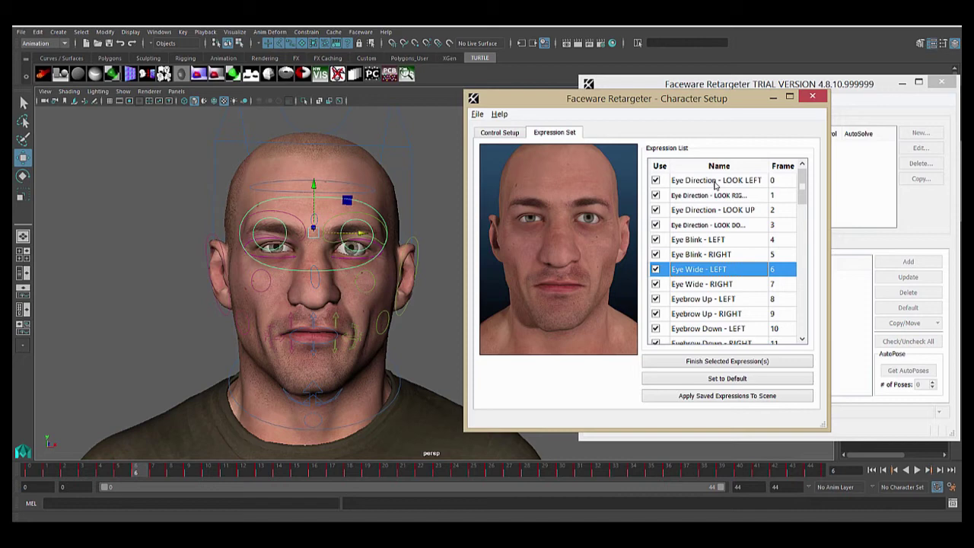
key("Up")
key("Up")
key("Up")
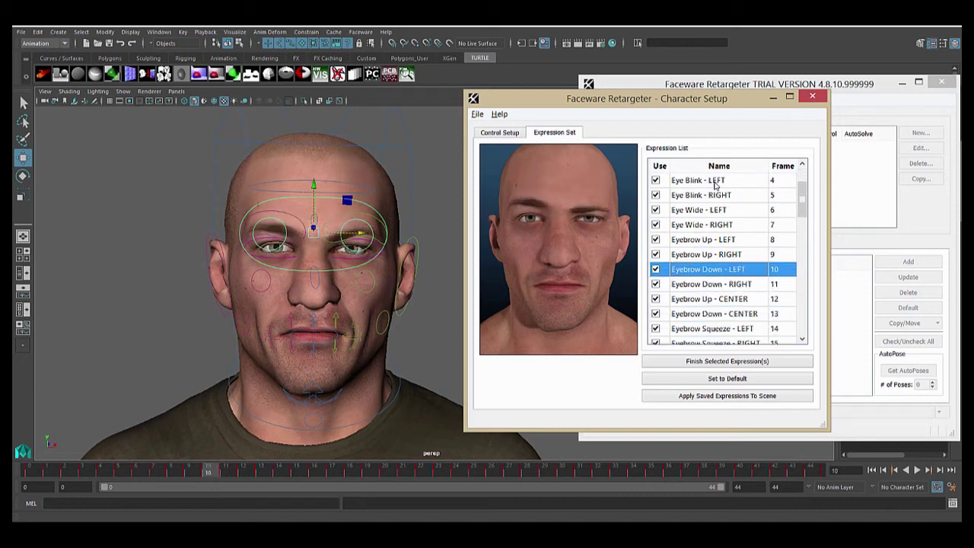
key("Down")
key("Down")
key("Down")
key("Down")
key("Down")
key("Down")
key("Down")
key("Down")
key("Down")
key("Down")
key("Down")
key("Down")
key("Down")
key("Down")
key("Down")
key("Down")
key("Down")
key("Down")
key("Down")
key("Down")
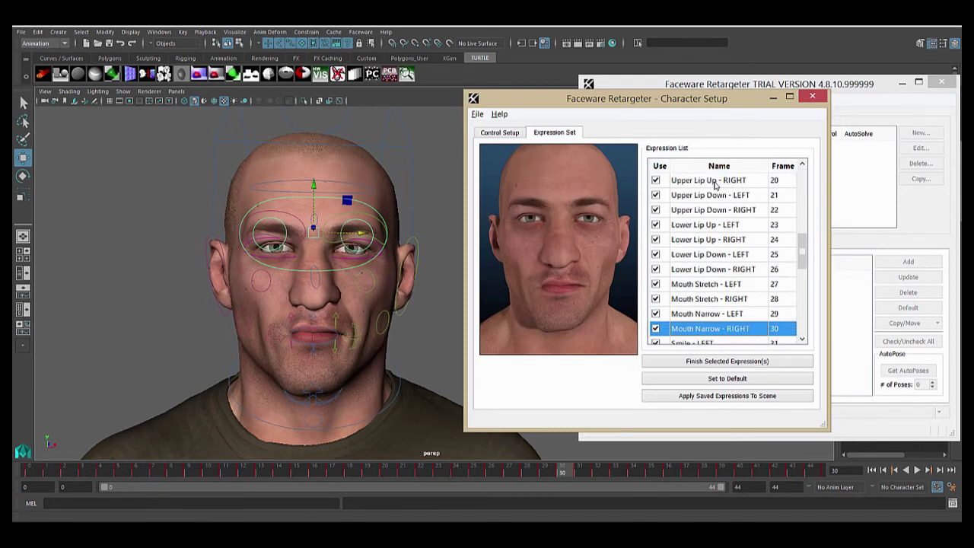
key("Up")
key("Up")
key("Up")
key("Up")
key("Up")
key("Up")
key("Up")
key("Up")
key("Up")
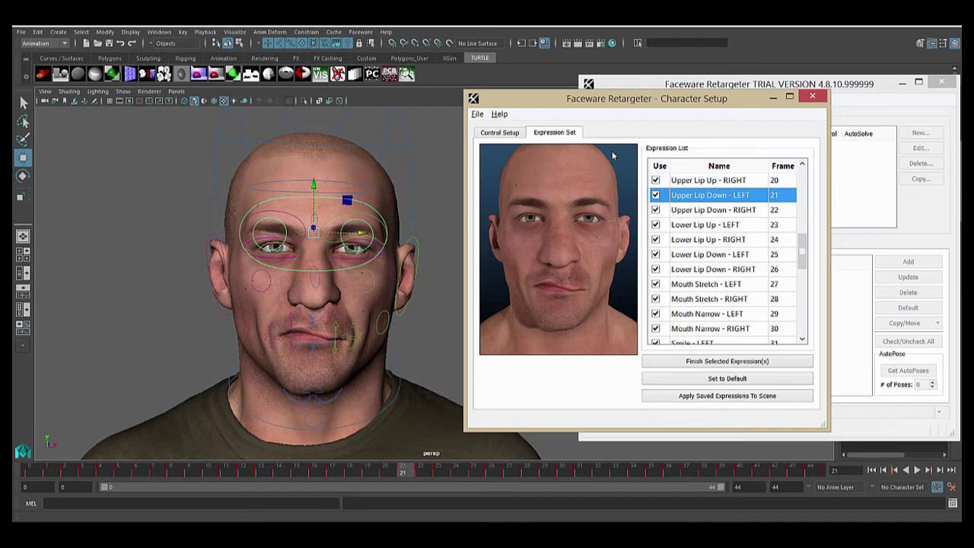
left_click(482, 117)
key("Escape")
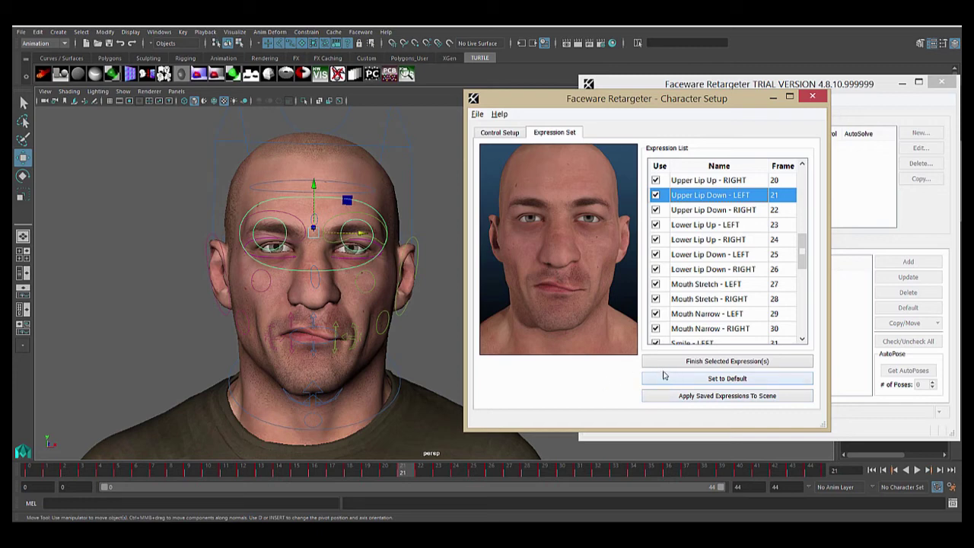
left_click(501, 134)
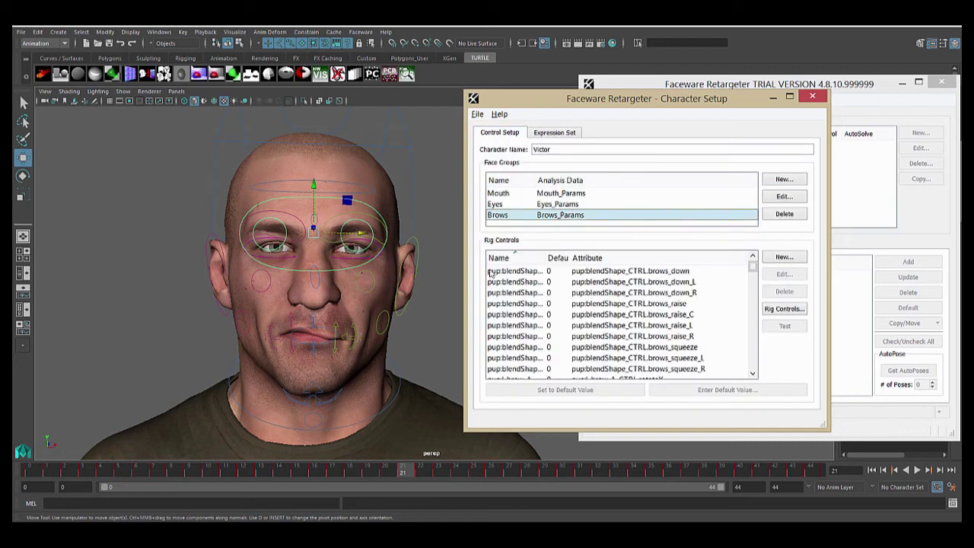
left_click(563, 314)
scroll(557, 312, "down", 3)
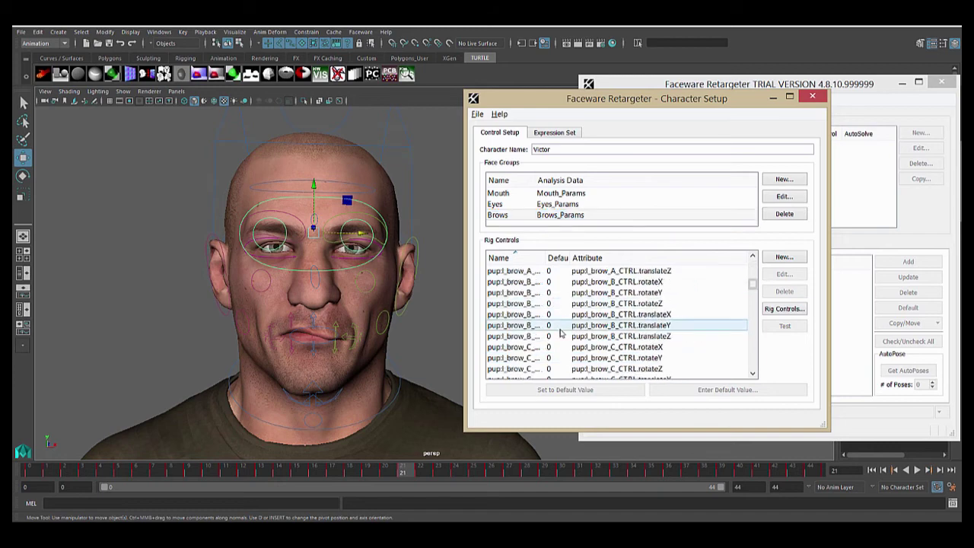
scroll(560, 332, "up", 3)
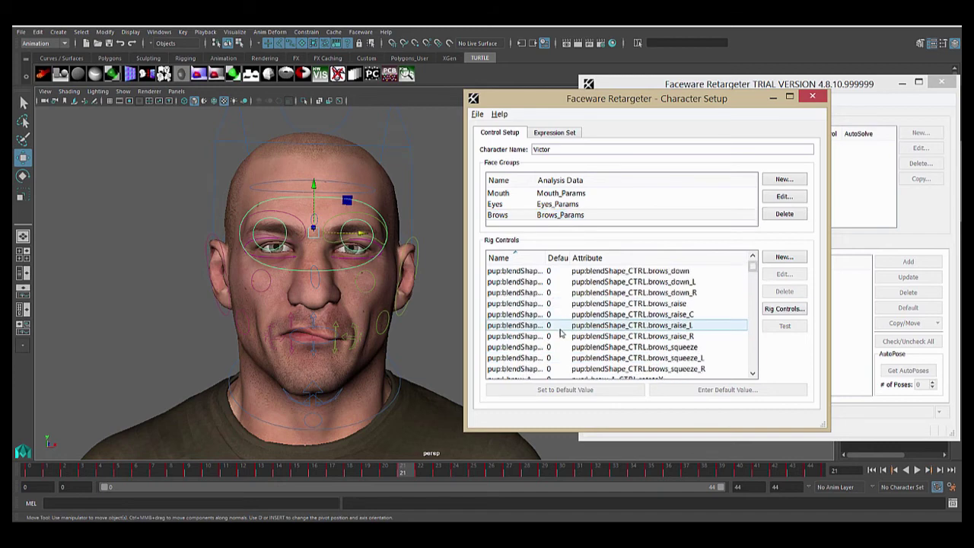
left_click(567, 133)
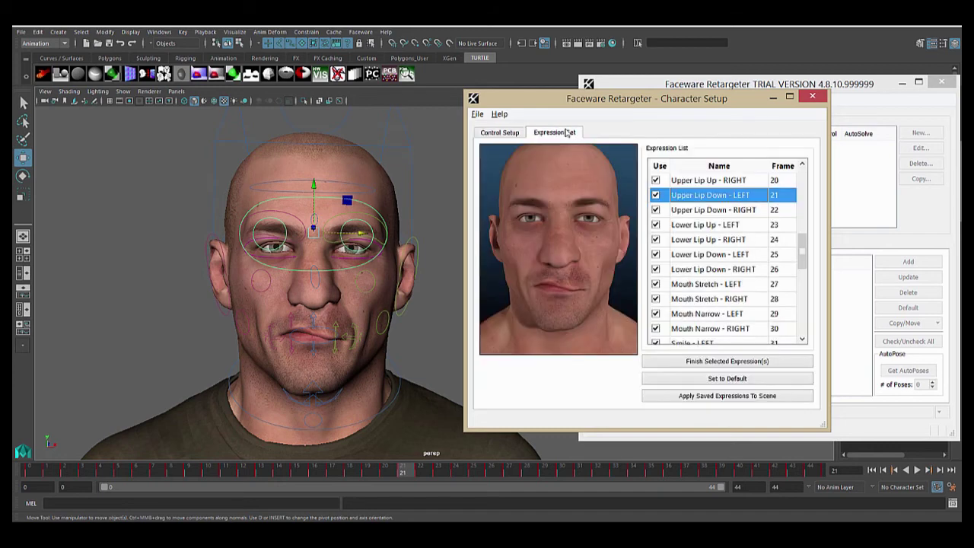
Use Set to Default to put Victor's face back in its neutral pose
left_click(733, 383)
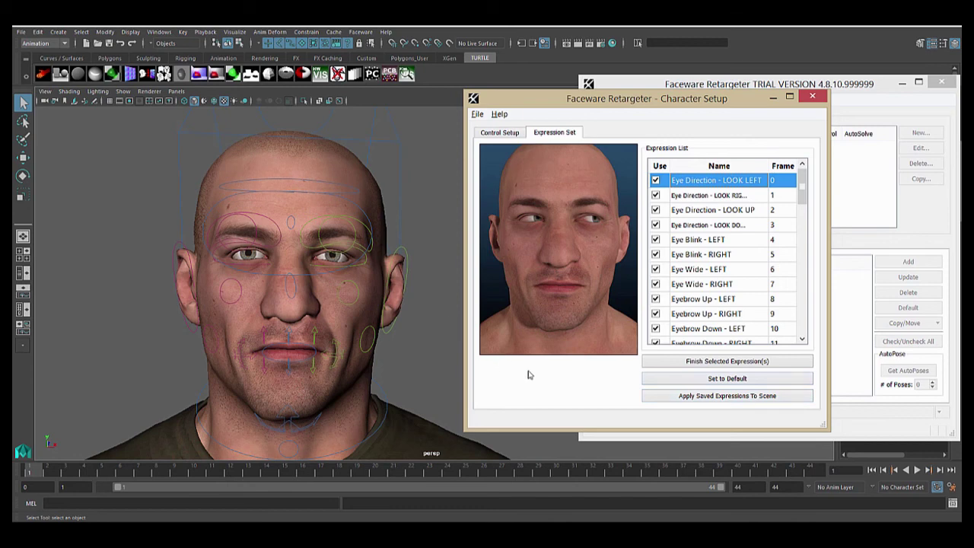
Play and stop the timeline, then apply the saved expressions to the scene
key("alt+v")
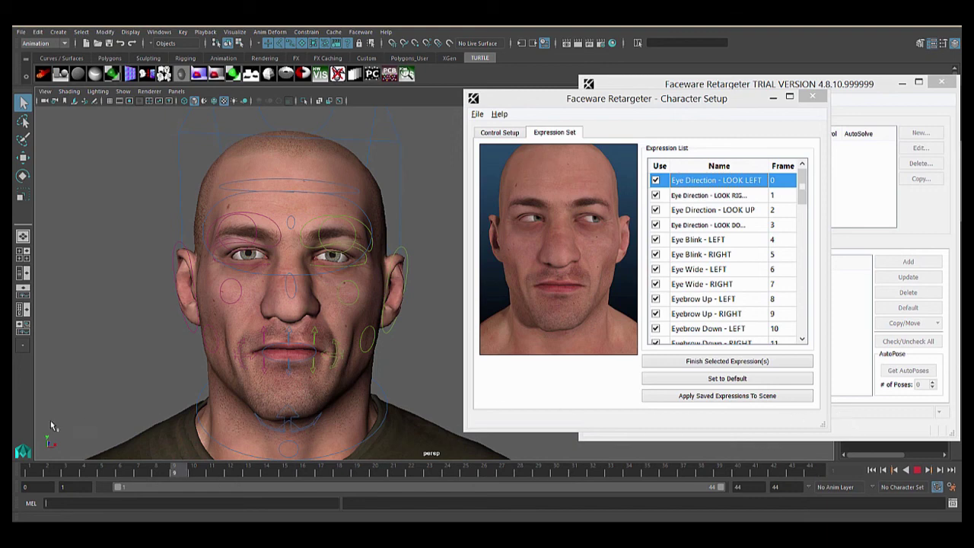
key("alt+v")
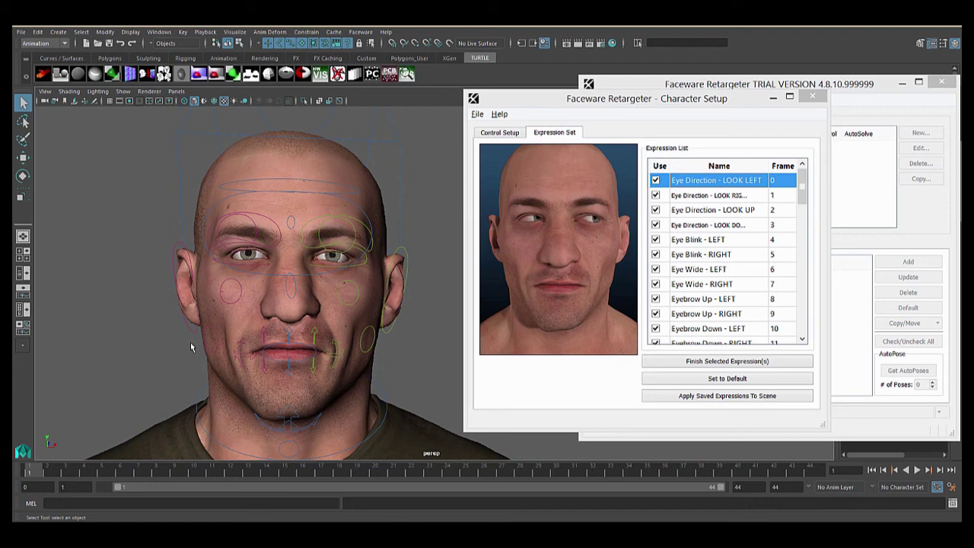
left_click(694, 397)
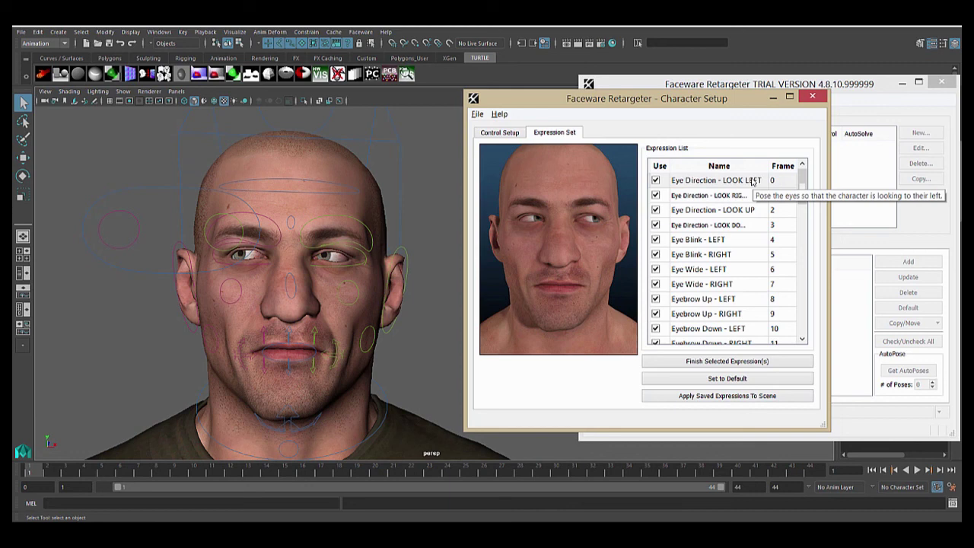
Play the expression animation, scrub back to frame 16, and select Victor's head and jaw control
left_click(120, 492)
key("alt+v")
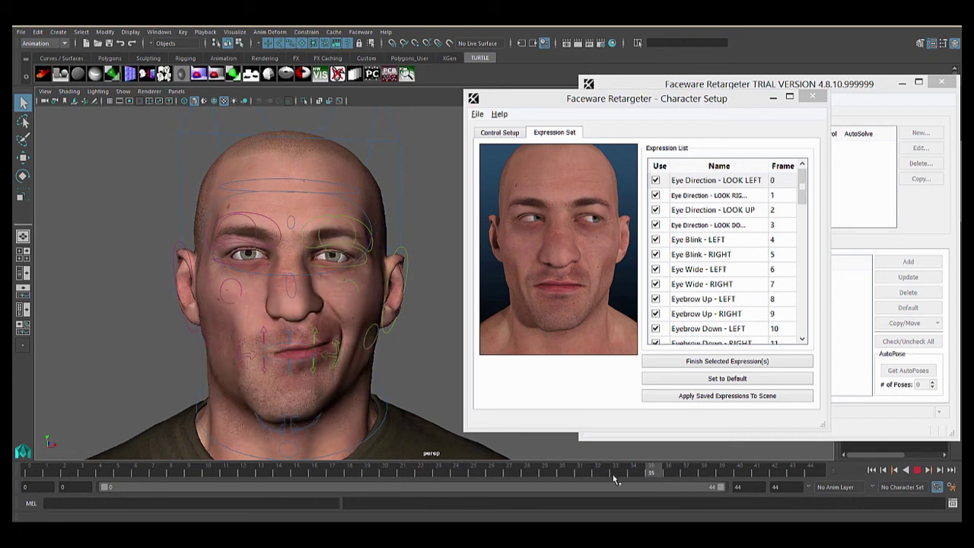
left_click_drag(484, 476, 317, 442)
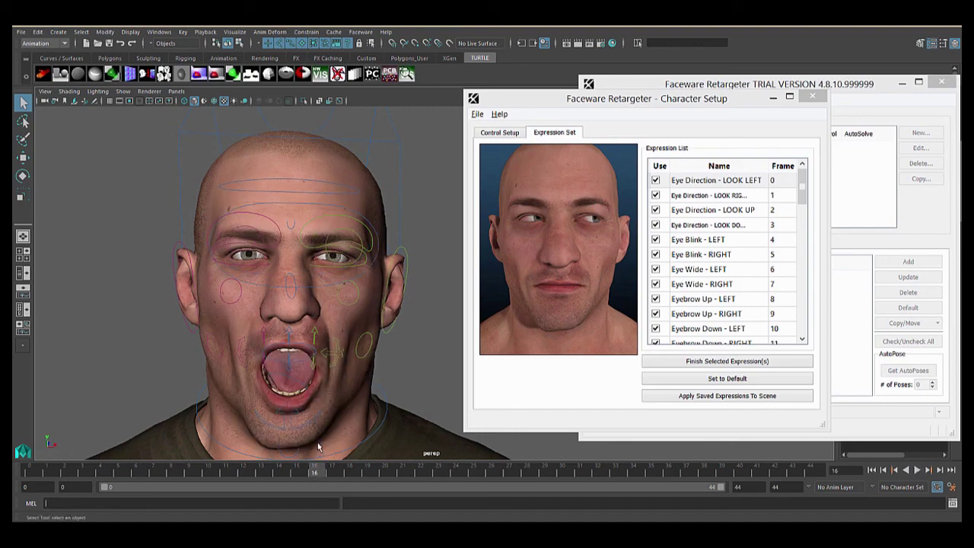
left_click(292, 430)
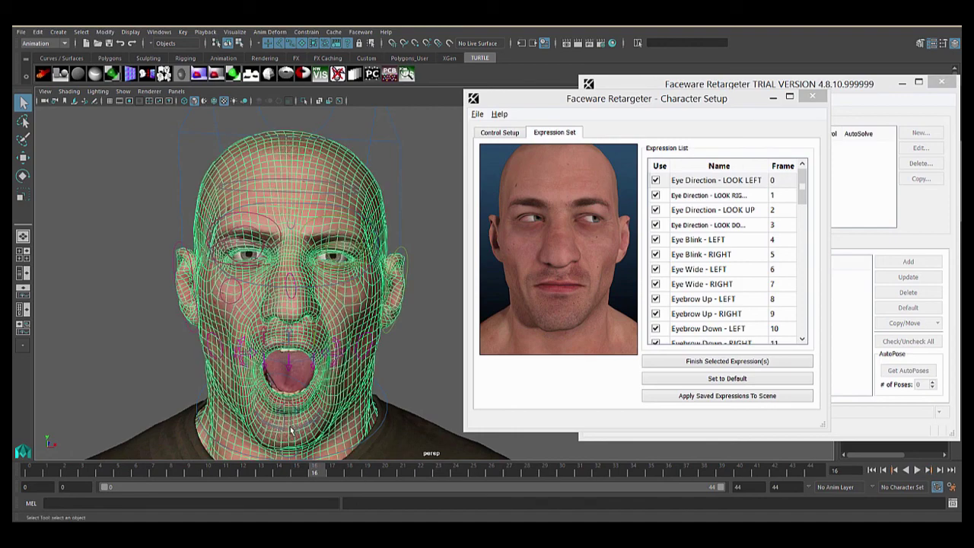
left_click(292, 431)
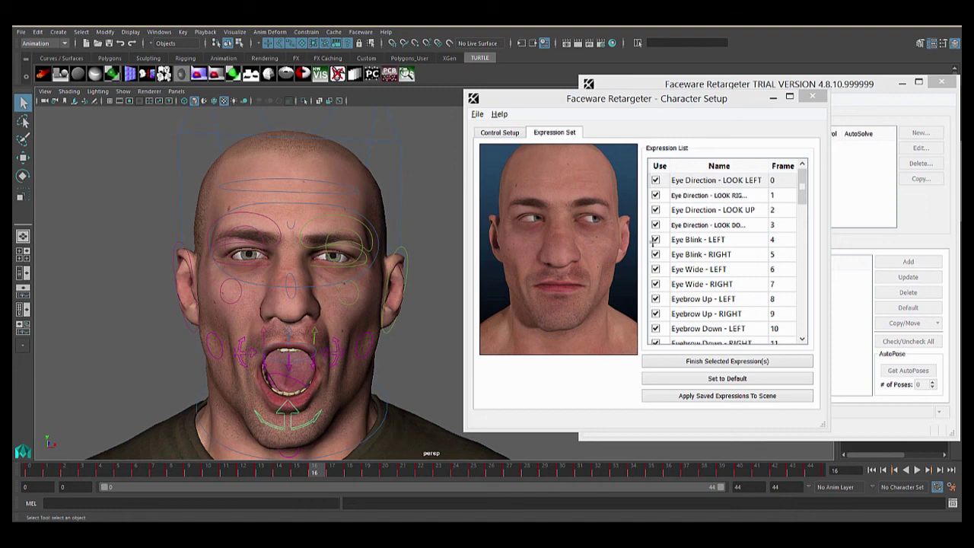